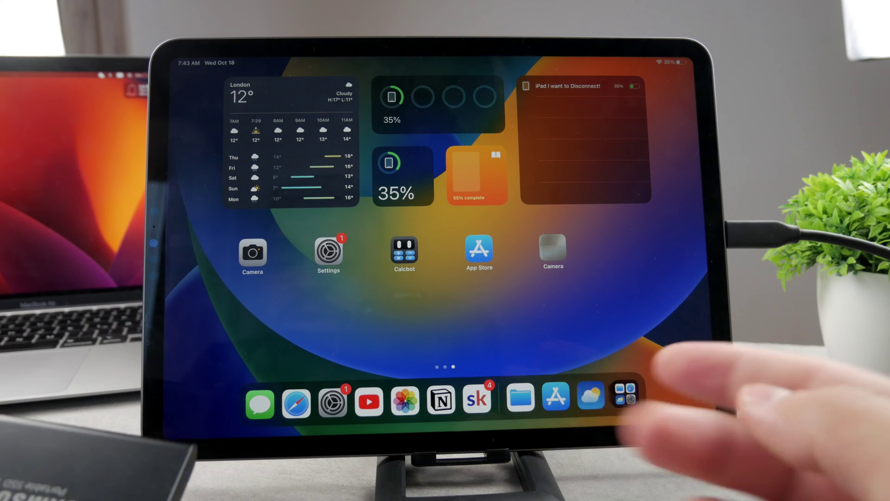
# Step: Launch Files, browse On My iPad and Recently Deleted, then open the BACKUPs drive
pyautogui.click(520, 399)
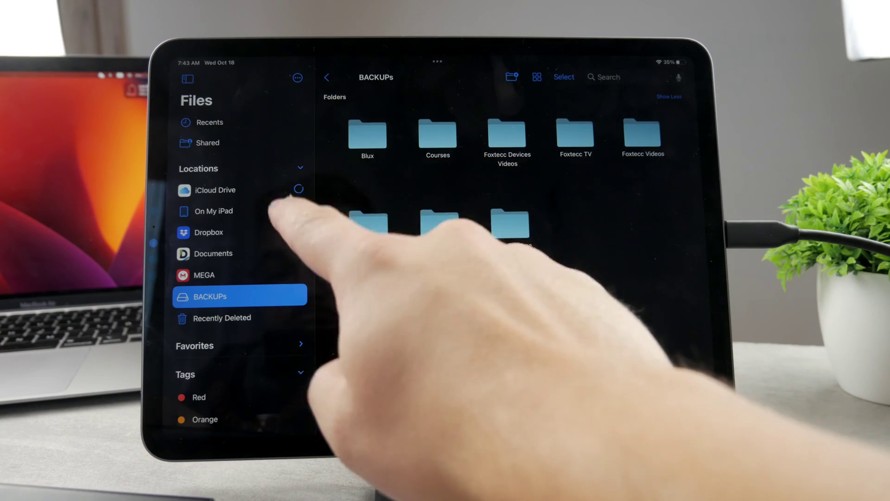
pyautogui.click(222, 211)
pyautogui.click(222, 317)
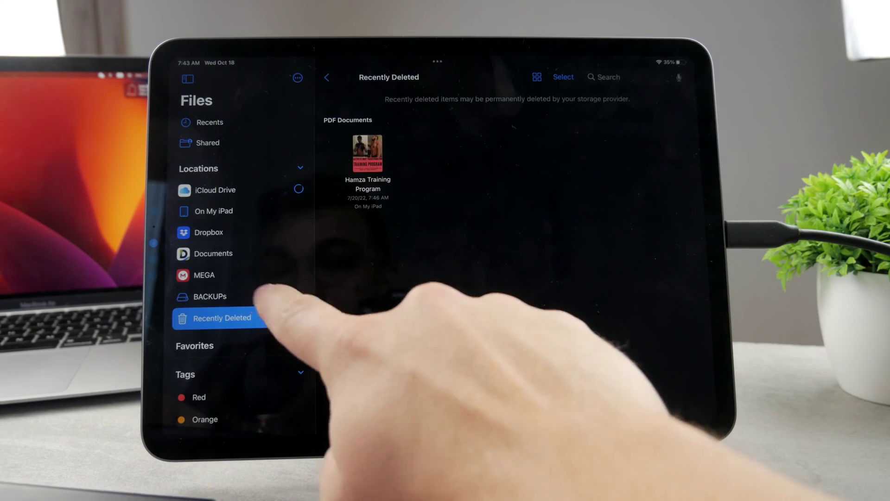
pyautogui.click(210, 296)
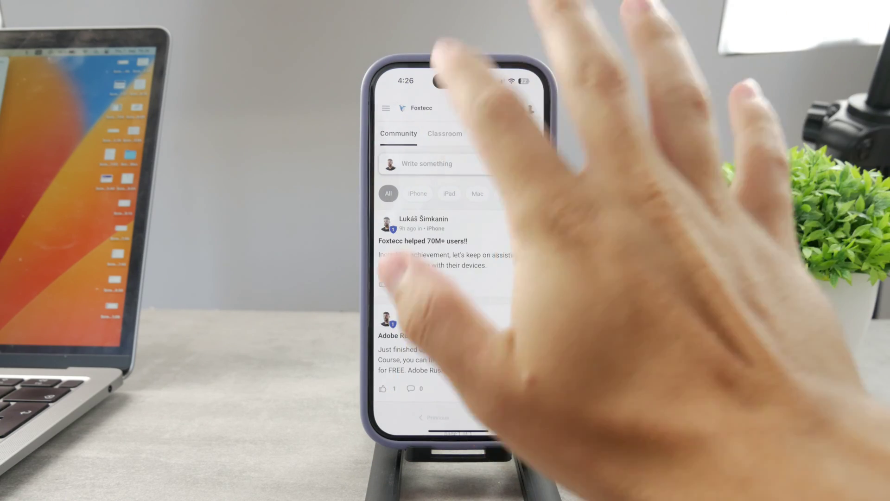
# Step: Switch the Foxtecc community app to its Classroom course list
pyautogui.click(444, 133)
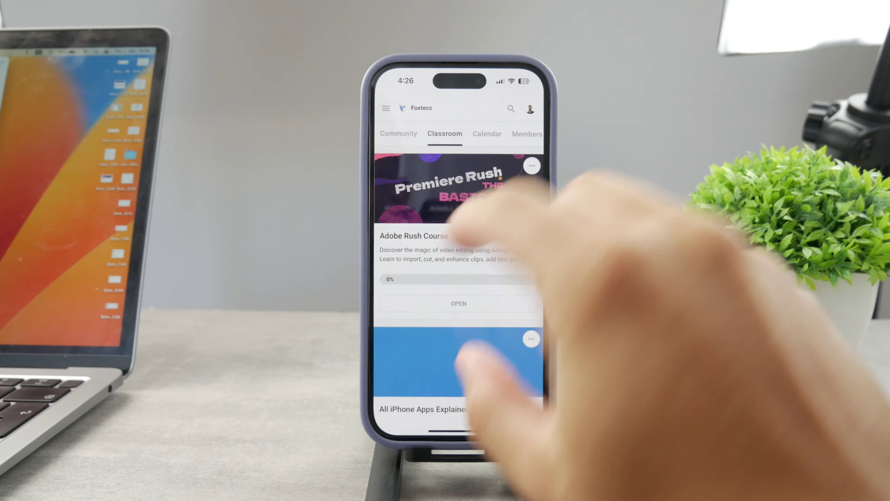
pyautogui.scroll(-3, 459, 279)
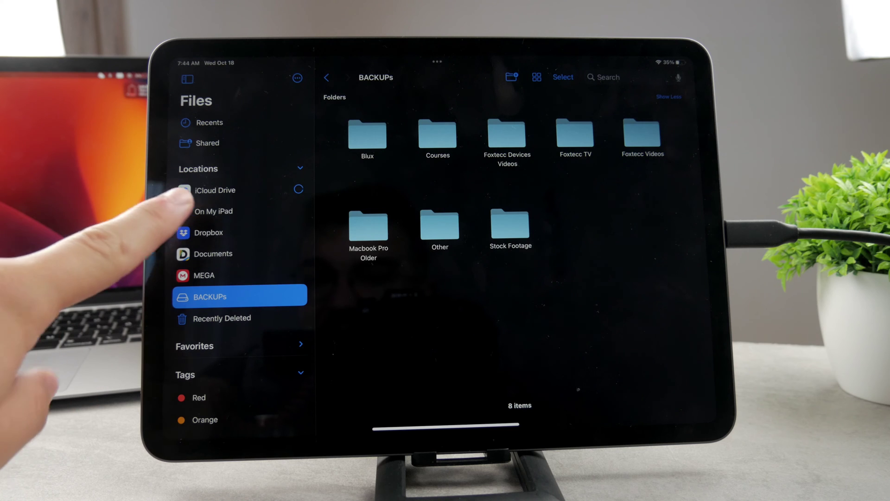
# Step: Show the On My iPad location with its folders, images and PDF
pyautogui.click(213, 211)
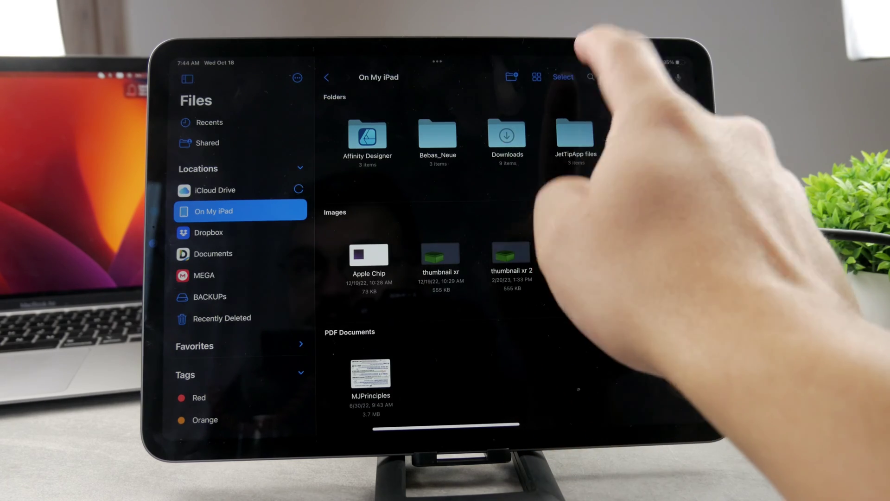
# Step: Select the Downloads folder and copy it
pyautogui.click(562, 77)
pyautogui.click(507, 137)
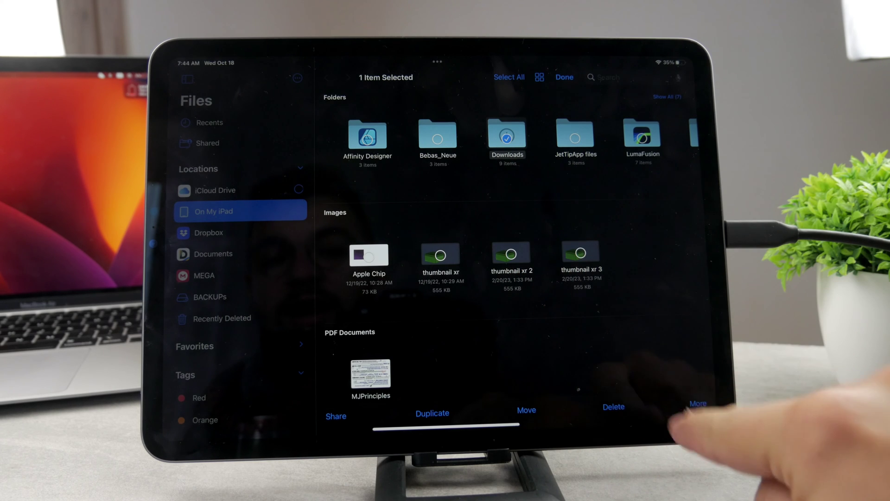
pyautogui.click(698, 405)
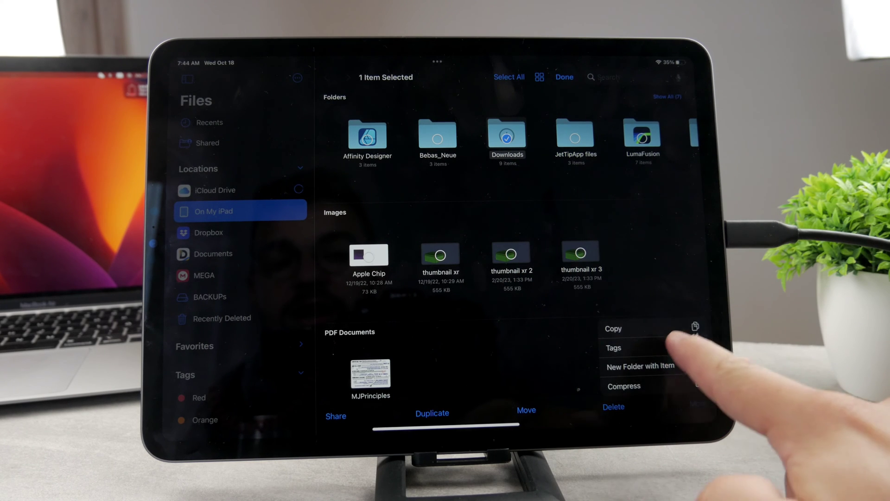
pyautogui.click(613, 328)
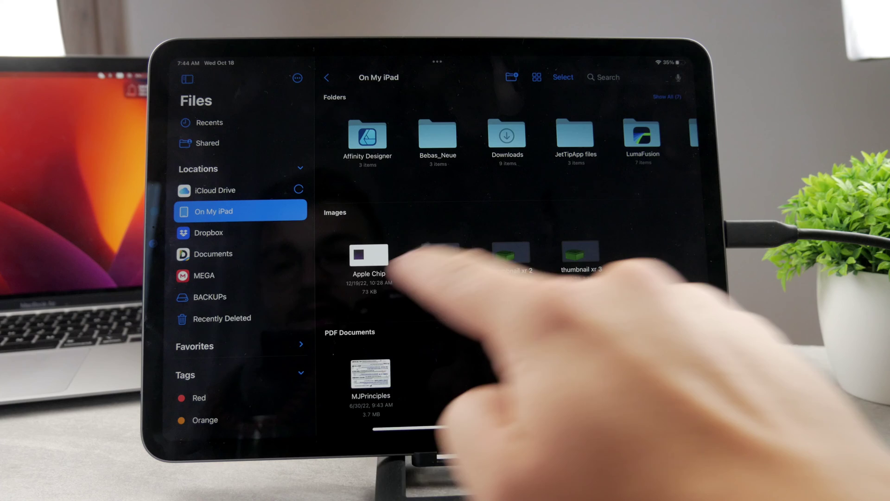
# Step: Paste the Downloads folder copy into the BACKUPs drive
pyautogui.click(210, 296)
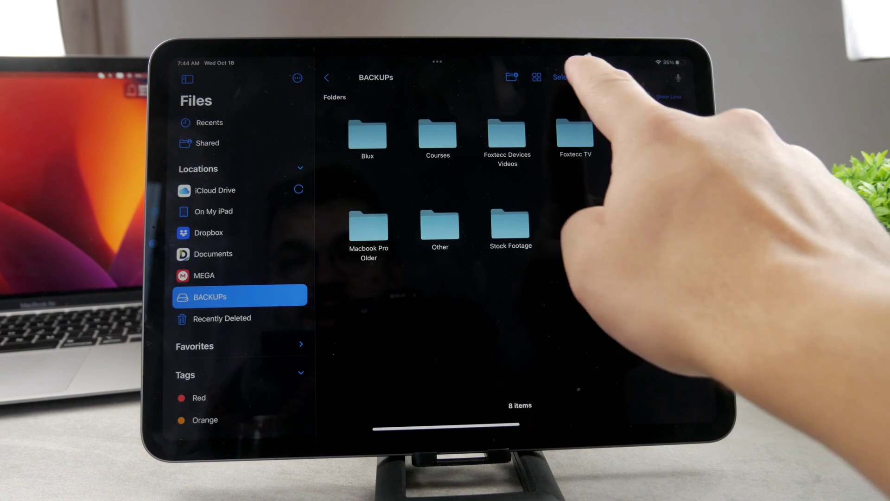
pyautogui.rightClick(587, 240)
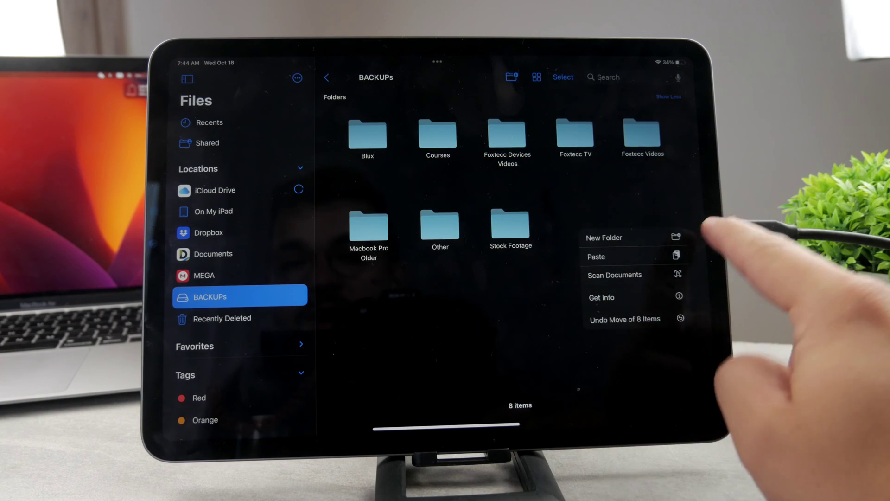
pyautogui.click(596, 255)
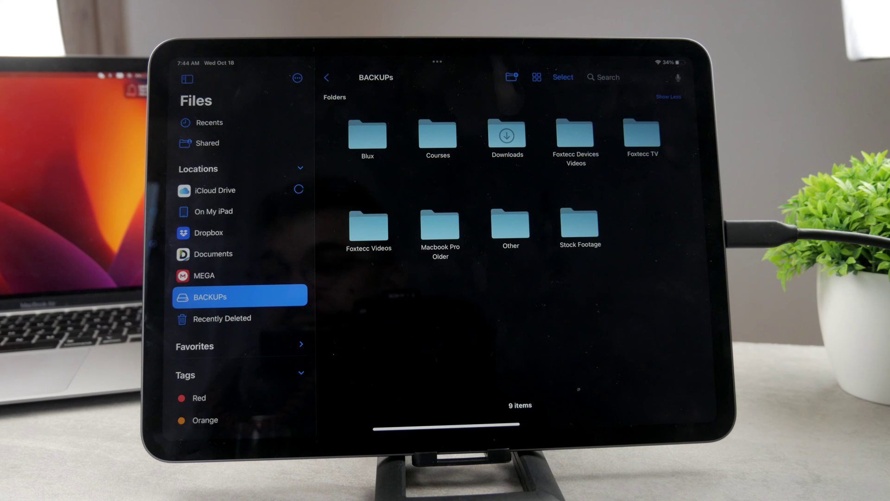
# Step: Check the copied Downloads folder on BACKUPs and glance at the Dropbox location
pyautogui.click(507, 135)
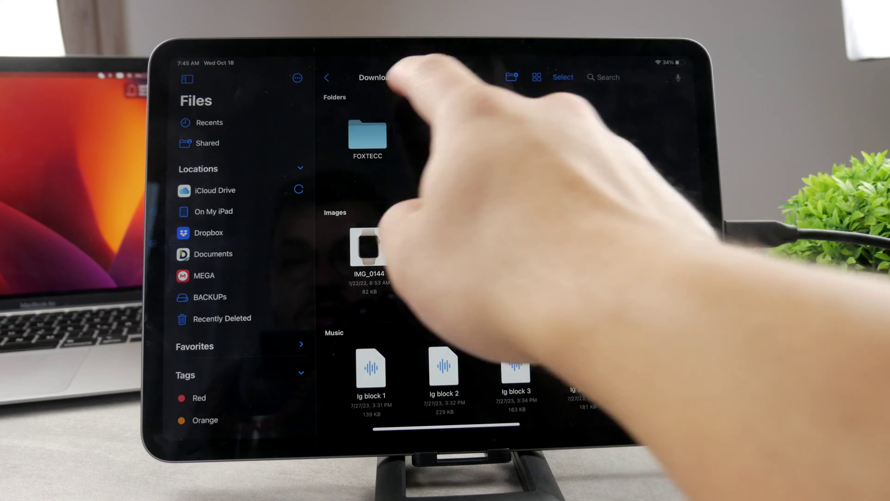
pyautogui.click(327, 77)
pyautogui.click(209, 232)
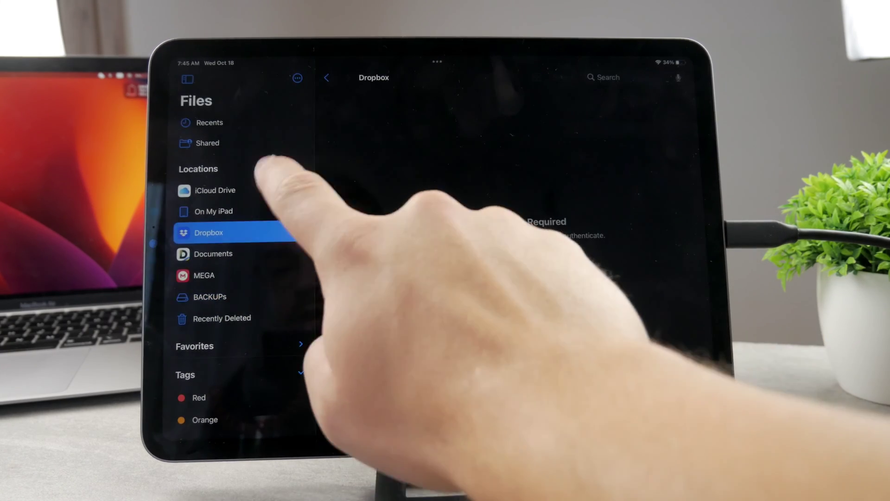
# Step: Drag the JetTipApp files folder from On My iPad onto the BACKUPs drive
pyautogui.click(214, 210)
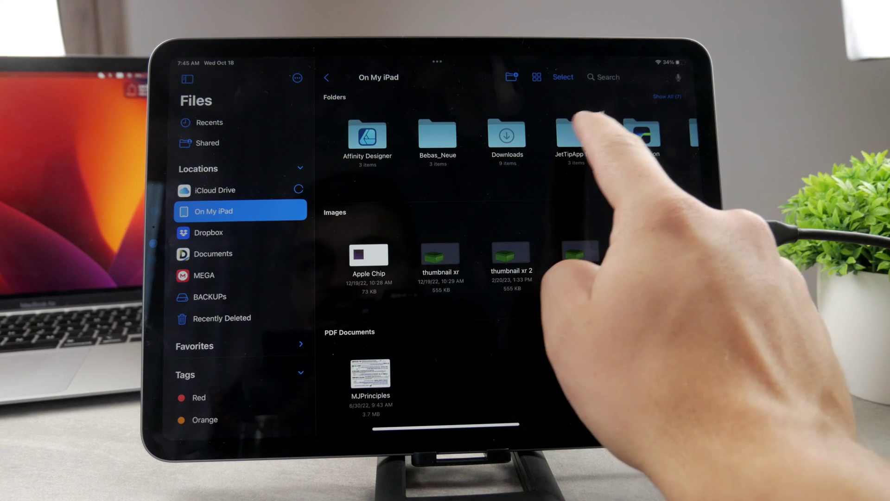
pyautogui.moveTo(575, 139)
pyautogui.mouseDown()
pyautogui.moveTo(536, 201)
pyautogui.moveTo(536, 185)
pyautogui.moveTo(488, 300)
pyautogui.mouseUp()
pyautogui.click(210, 297)
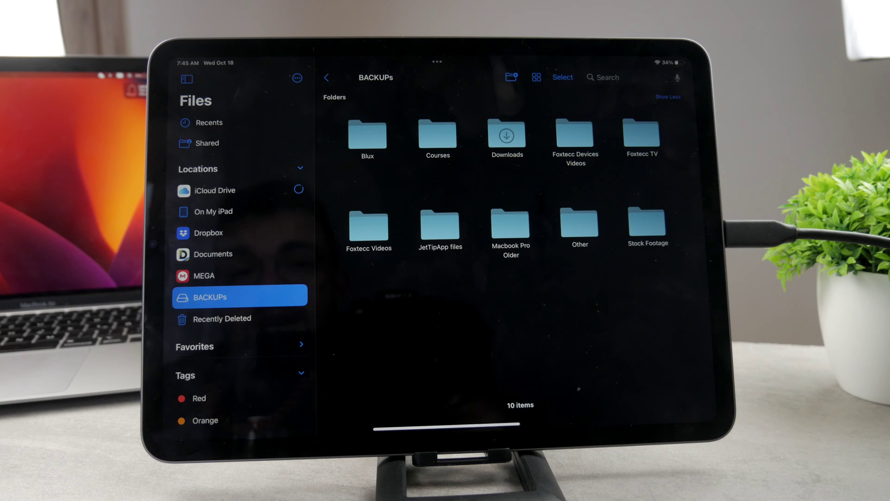
# Step: Show Photos and Files side by side in Split View
pyautogui.moveTo(445, 425); pyautogui.dragTo(446, 314)
pyautogui.click(431, 390)
pyautogui.moveTo(550, 278); pyautogui.dragTo(550, 376)
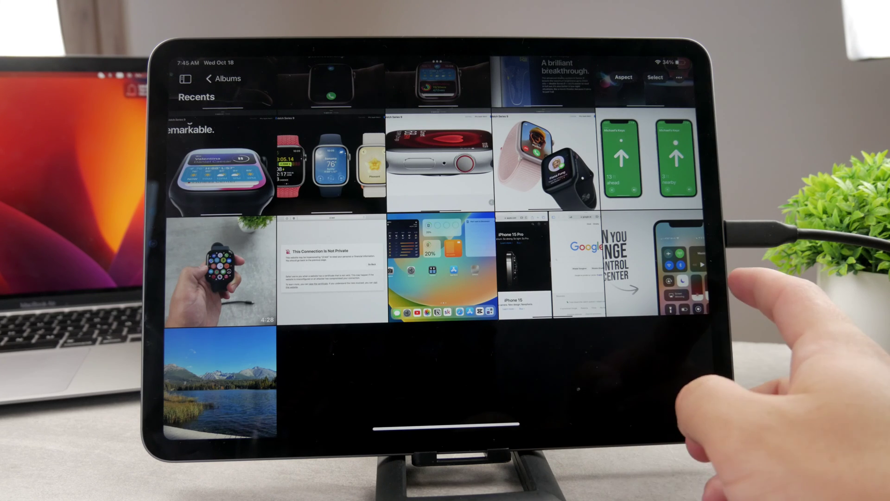
pyautogui.moveTo(445, 426); pyautogui.dragTo(445, 313)
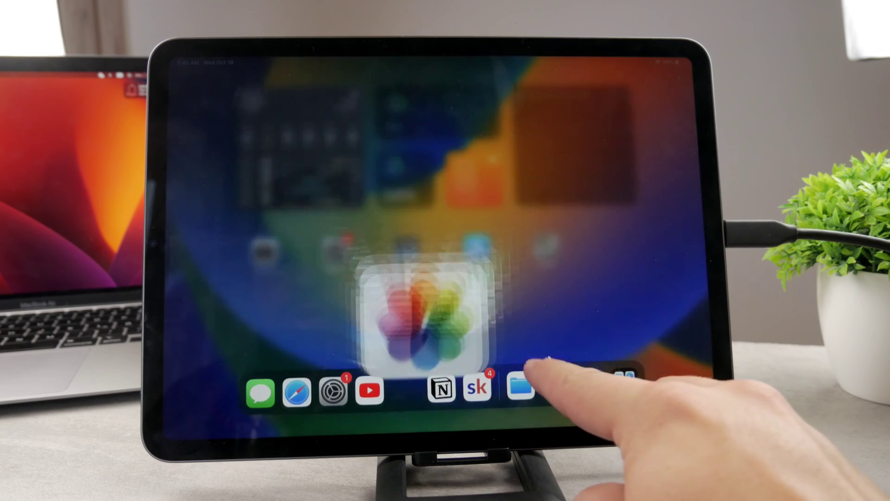
pyautogui.click(405, 402)
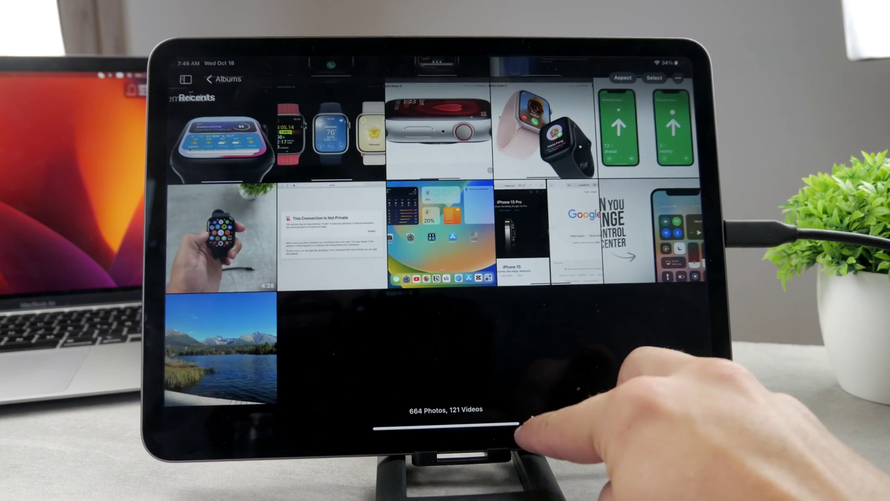
pyautogui.moveTo(518, 404); pyautogui.dragTo(677, 257)
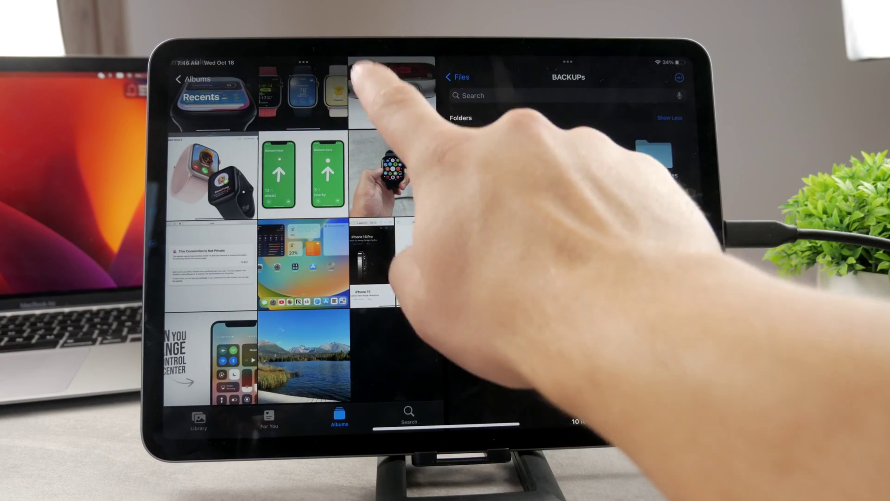
# Step: Drag four photos, including the Apple Watch and green-arrows images, into BACKUPs, then go home
pyautogui.click(374, 77)
pyautogui.click(328, 173)
pyautogui.click(216, 178)
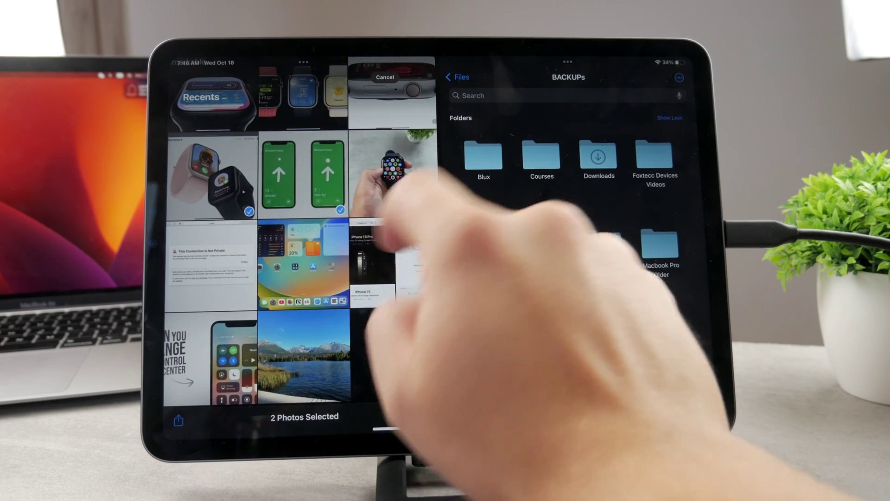
pyautogui.click(212, 264)
pyautogui.click(304, 264)
pyautogui.moveTo(304, 265); pyautogui.dragTo(612, 306)
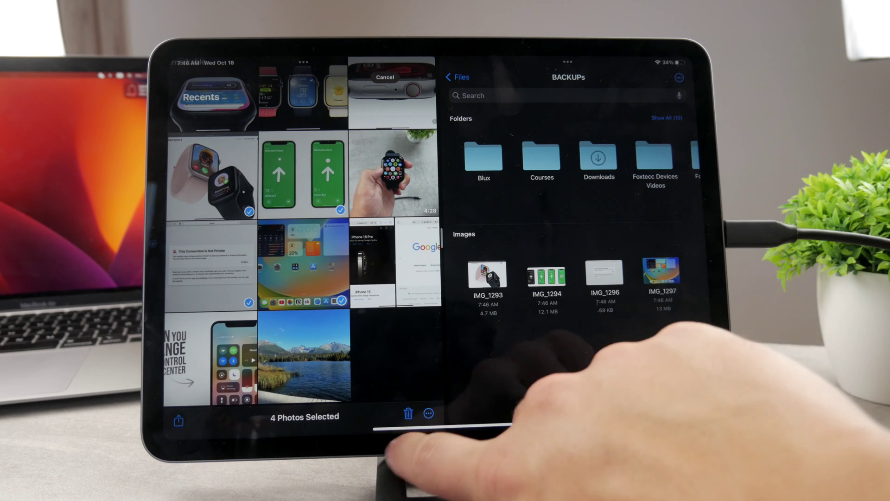
pyautogui.moveTo(445, 425); pyautogui.dragTo(446, 243)
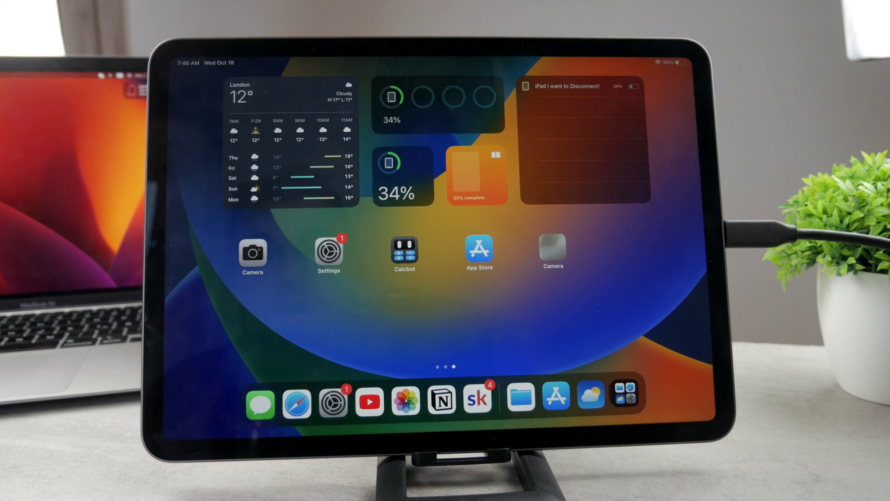